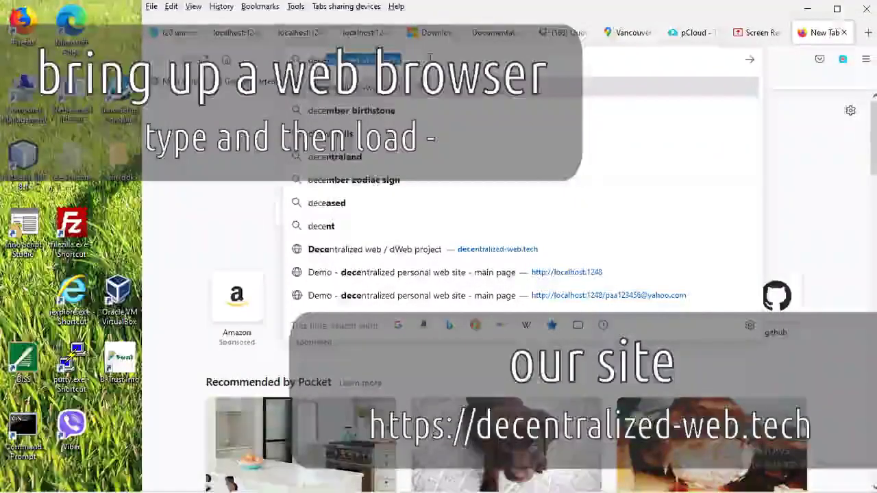
Go to decentralized-web.tech and open its Software download page
click(413, 250)
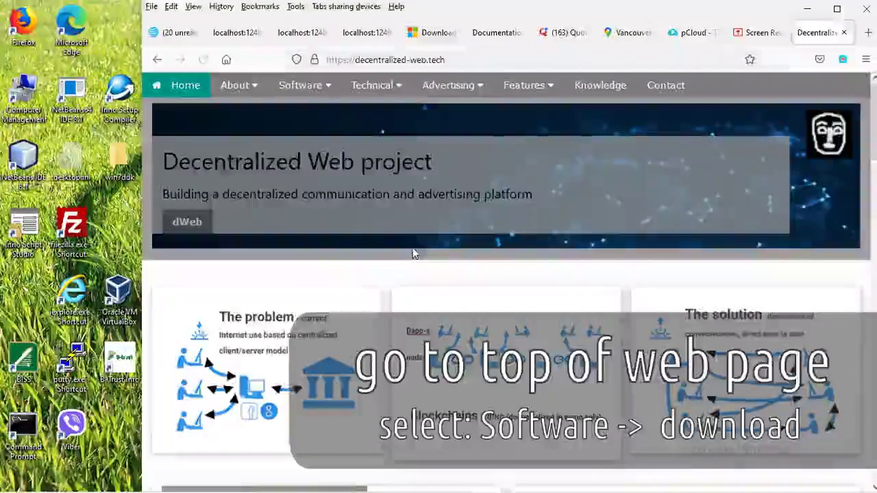
mouse_move(319, 89)
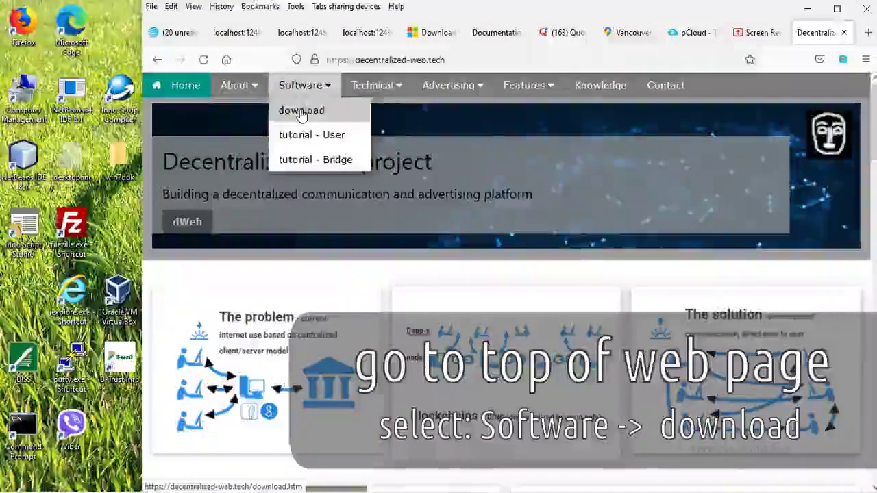
click(302, 111)
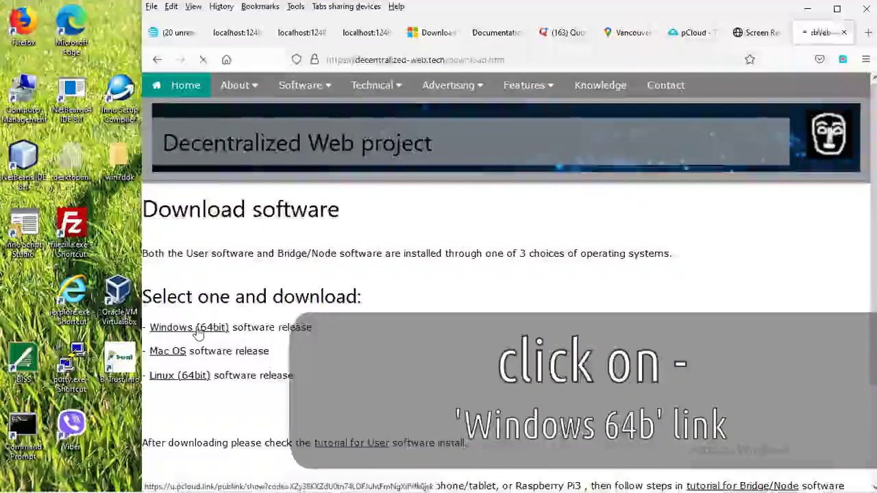
Request the Windows (64bit) software release
click(198, 330)
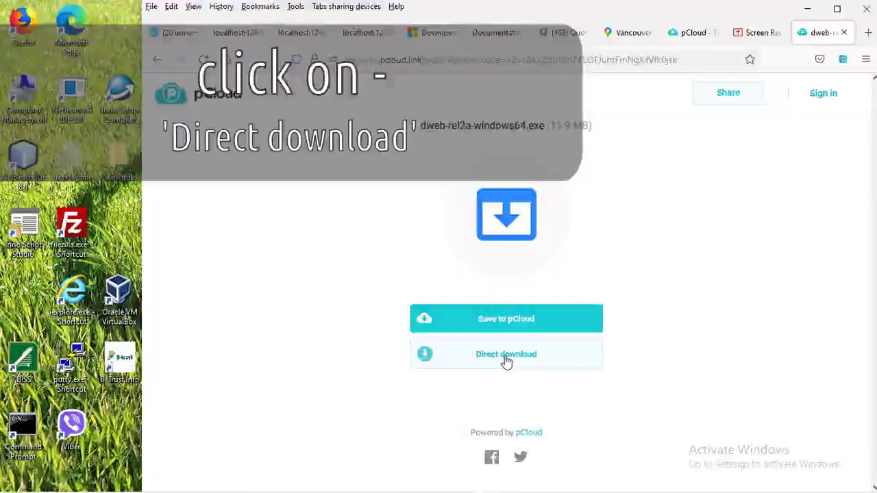
Direct-download dweb-rel2a-windows64.exe into the Downloads folder and confirm it completed (11.9 MB)
click(506, 354)
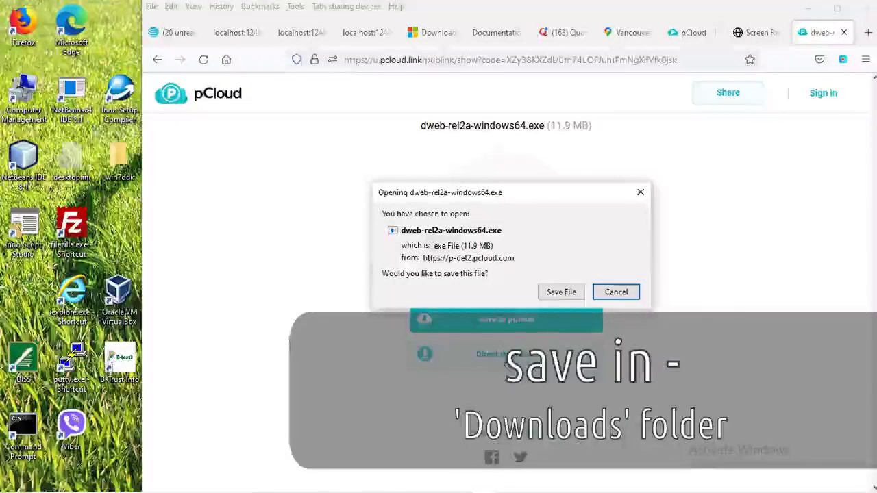
click(559, 293)
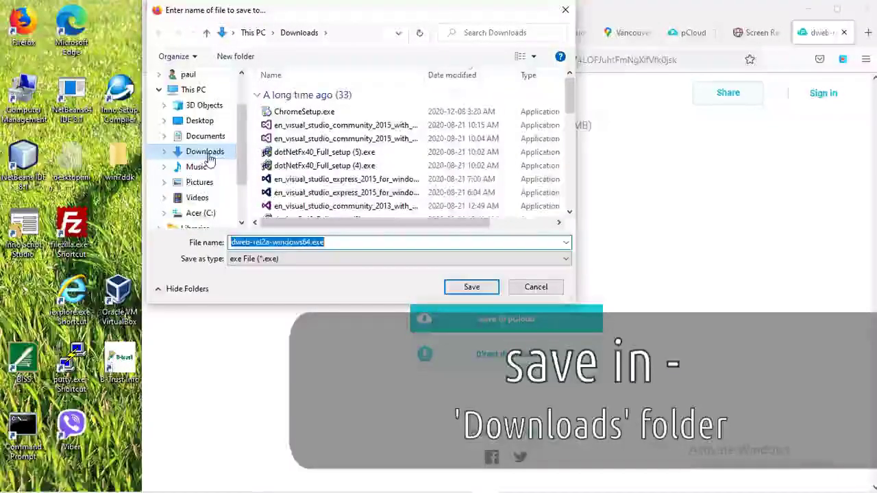
click(209, 157)
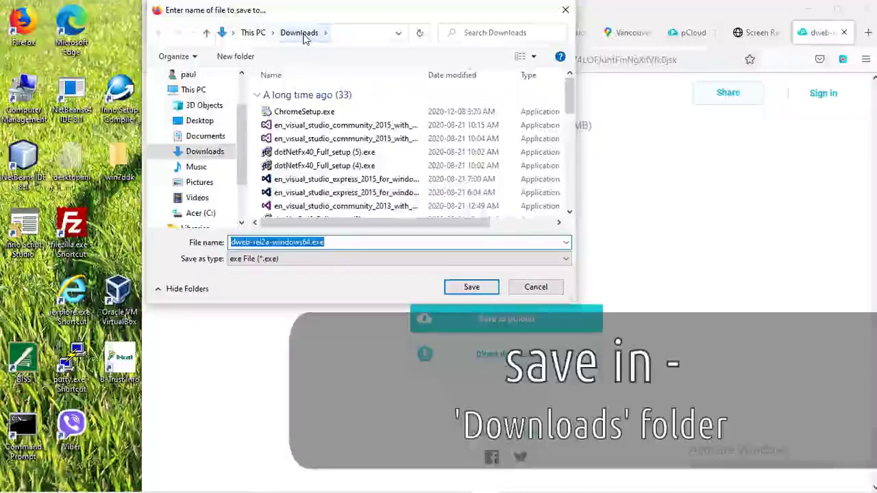
click(471, 288)
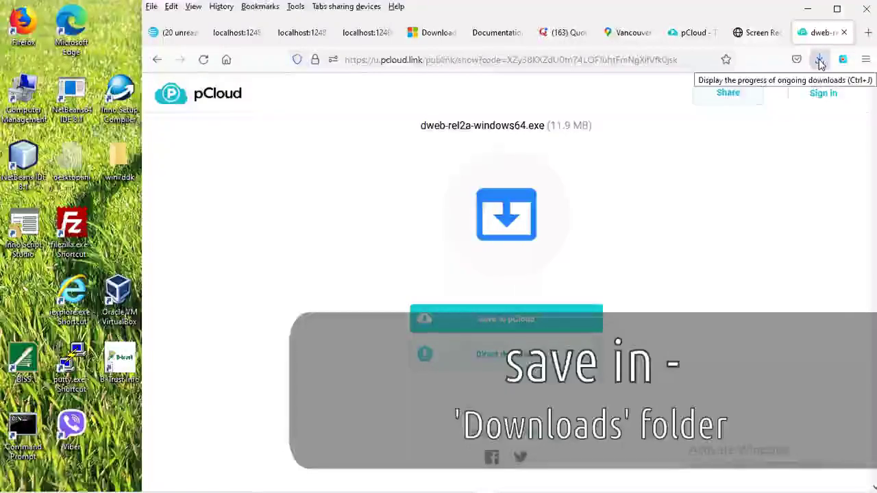
click(820, 61)
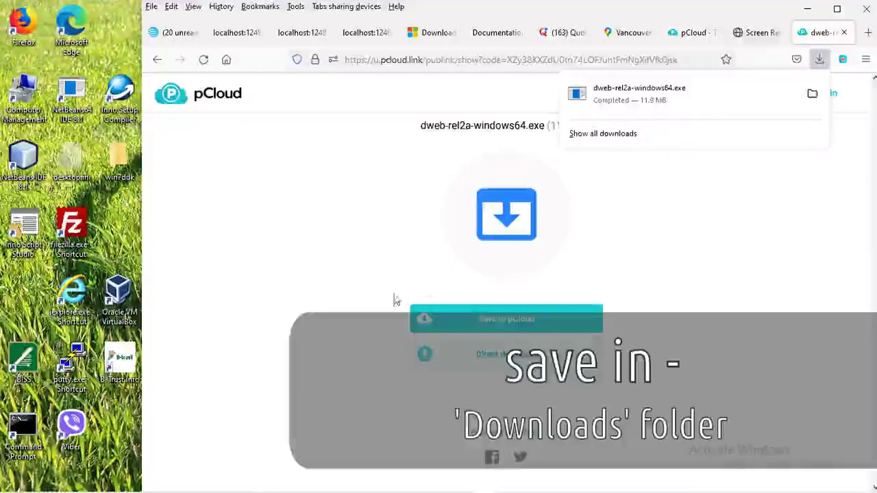
Launch dweb-rel2a-windows64.exe from the Downloads folder in File Explorer
mouse_move(390, 488)
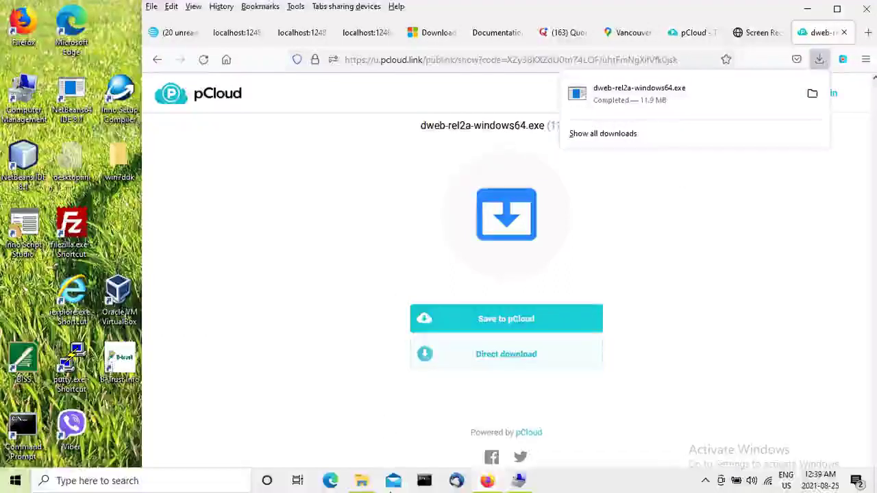
click(362, 482)
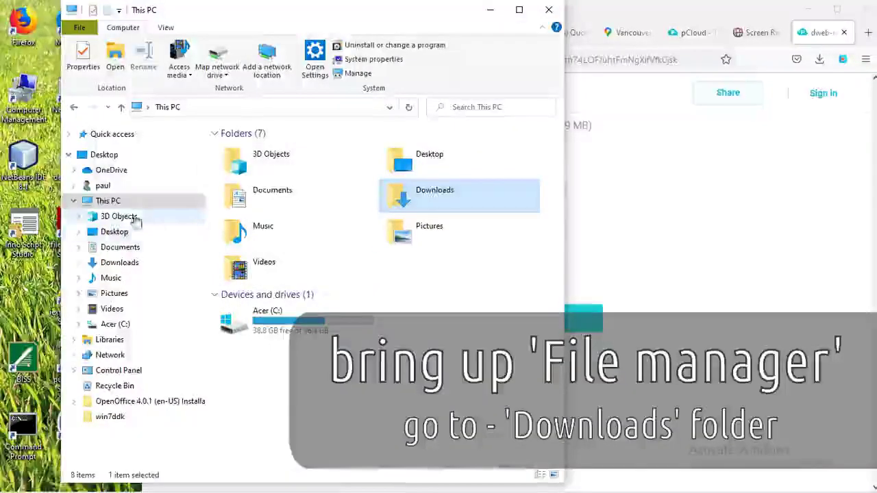
double_click(426, 198)
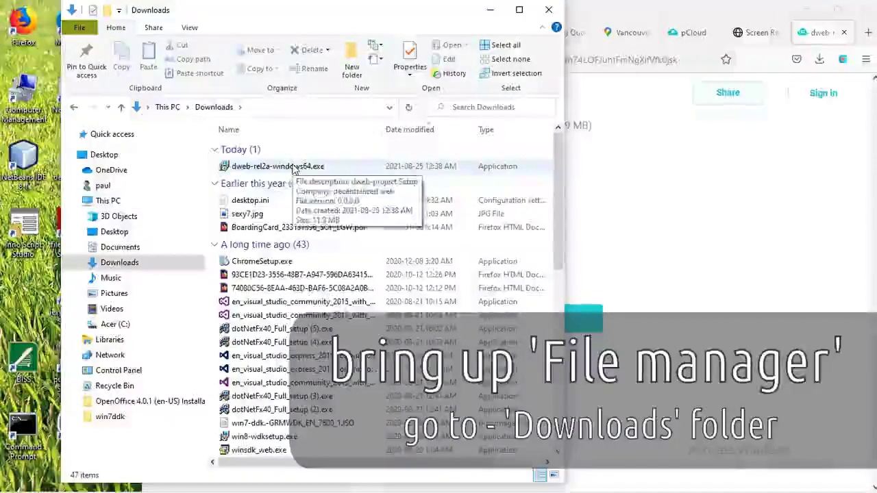
click(293, 169)
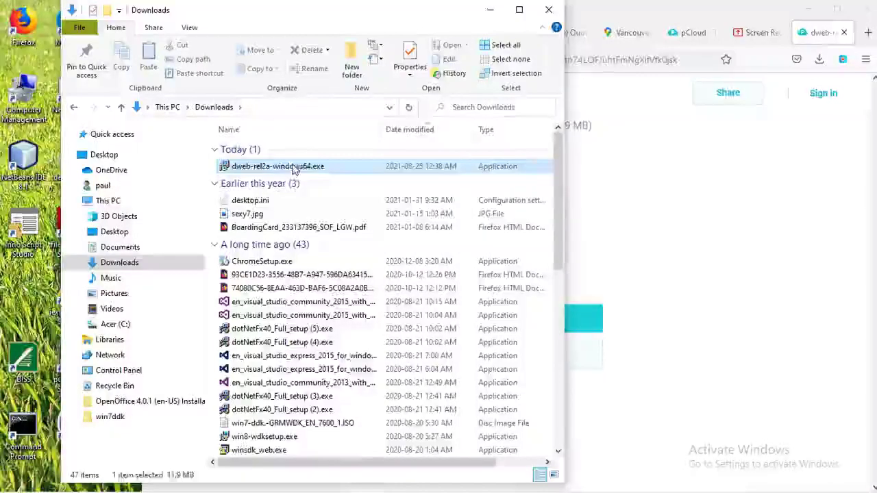
double_click(293, 169)
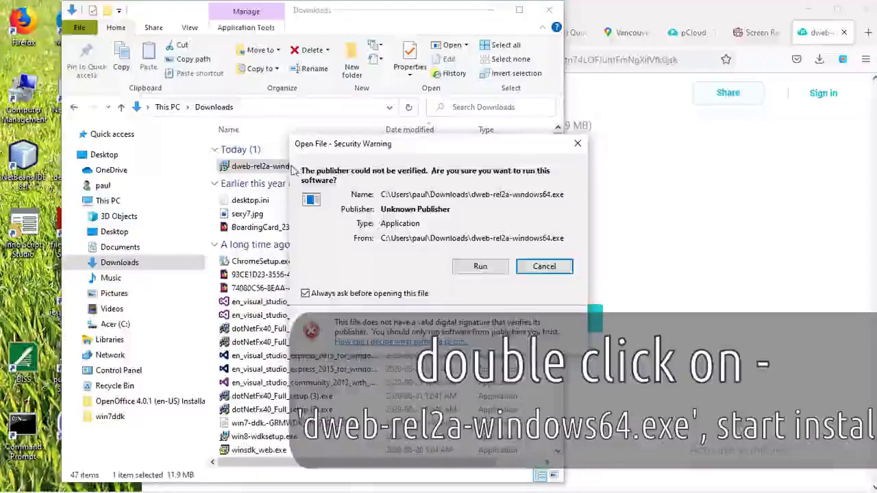
Allow the unverified installer, accept the licence and install dweb-project 1.6 with Launch ticked
click(480, 267)
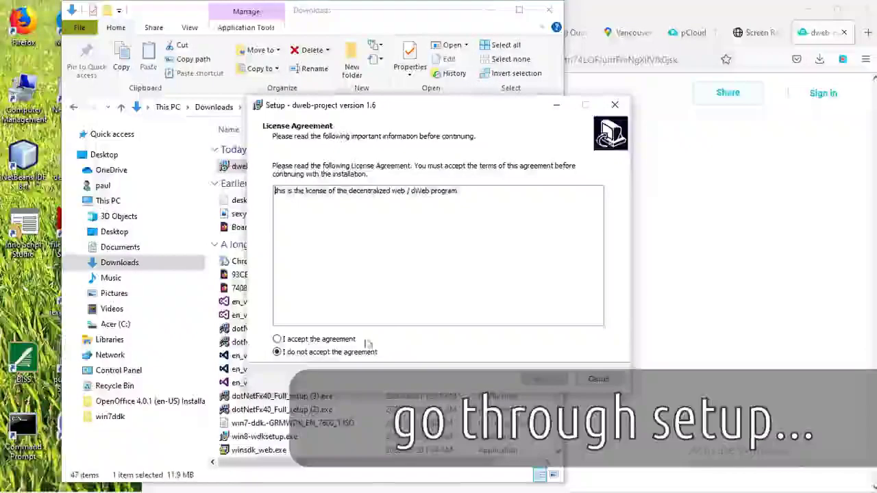
click(328, 340)
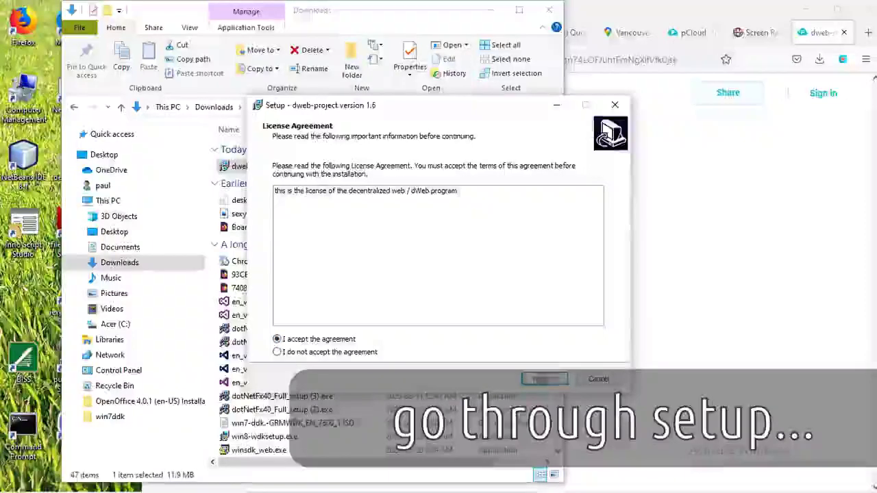
click(543, 379)
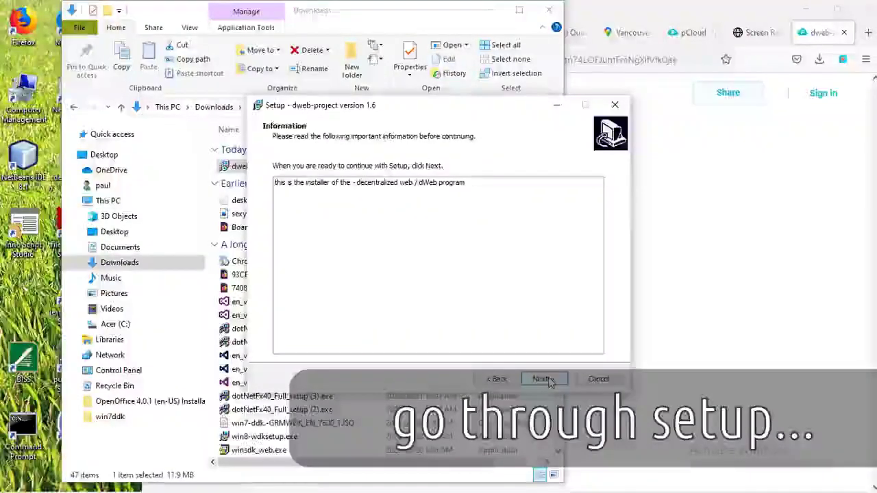
click(543, 378)
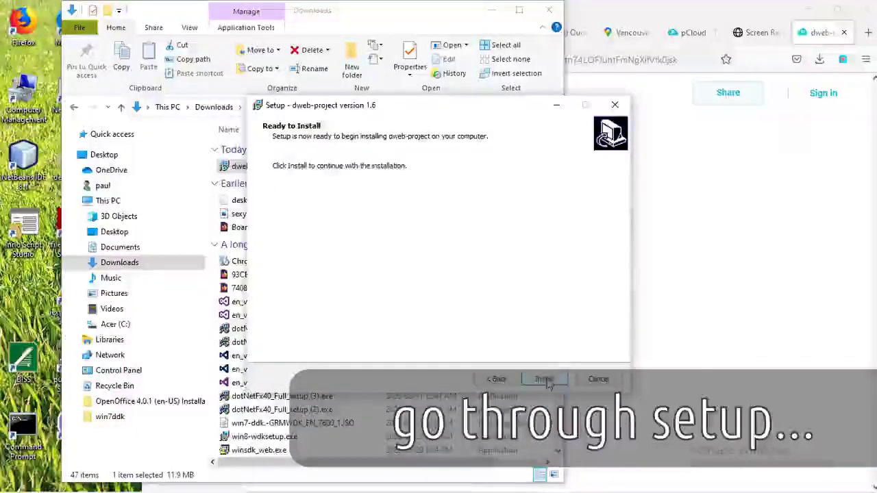
click(544, 379)
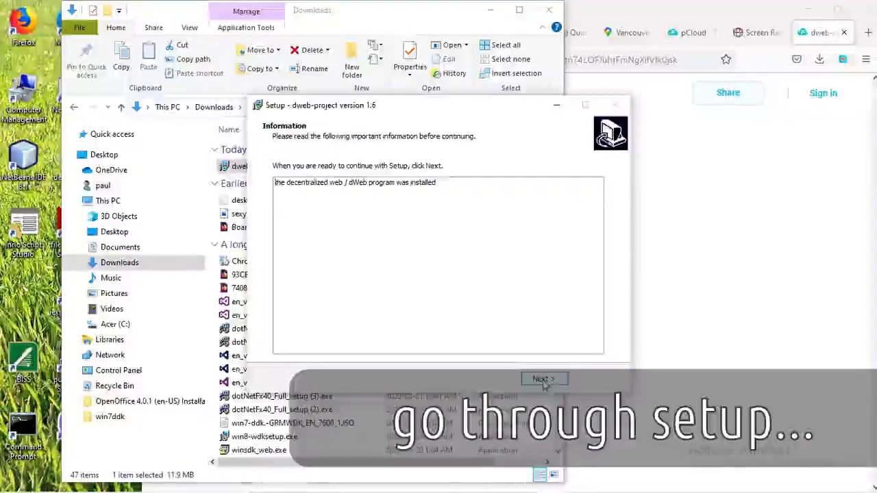
click(545, 380)
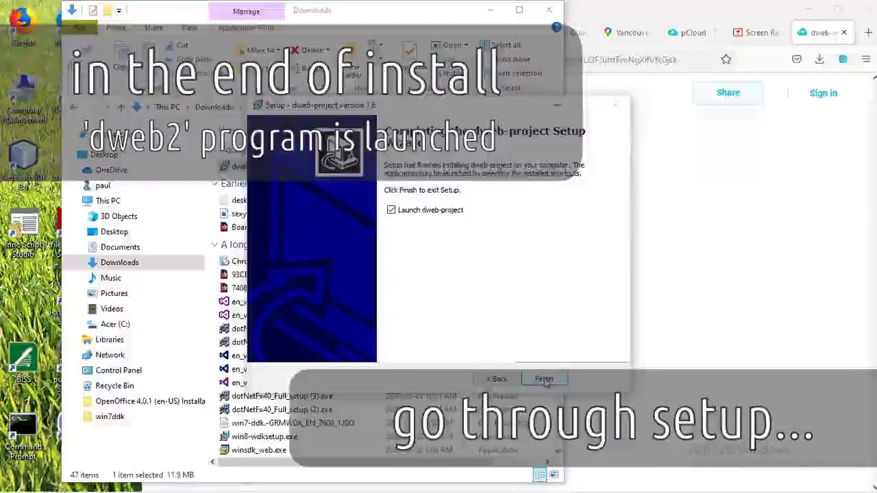
click(544, 380)
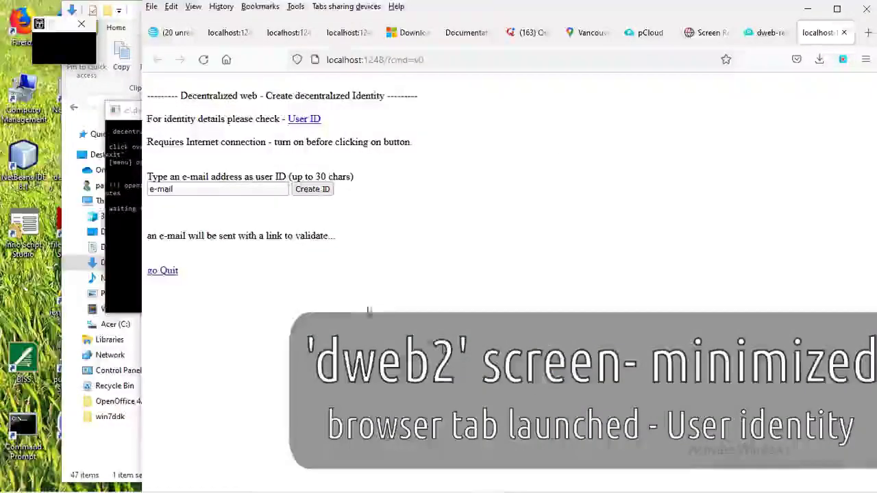
Replace the placeholder with your saved e-mail address as user ID and create the identity
click(209, 192)
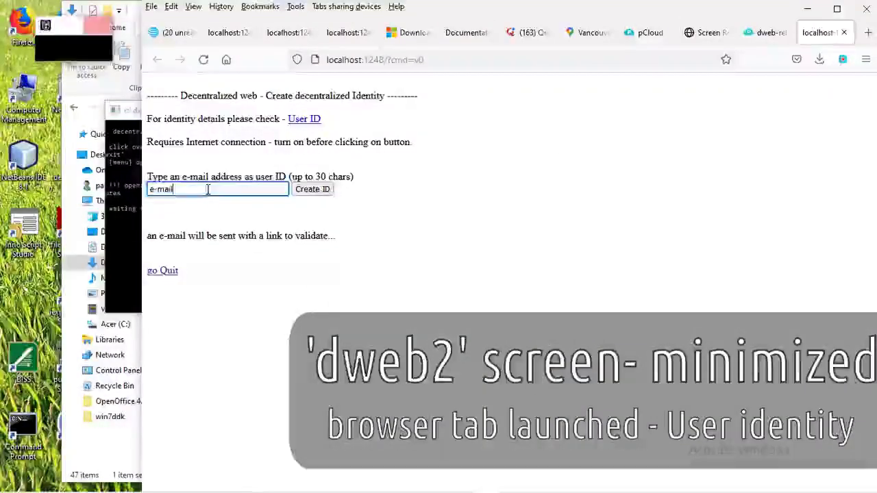
drag(209, 191, 142, 189)
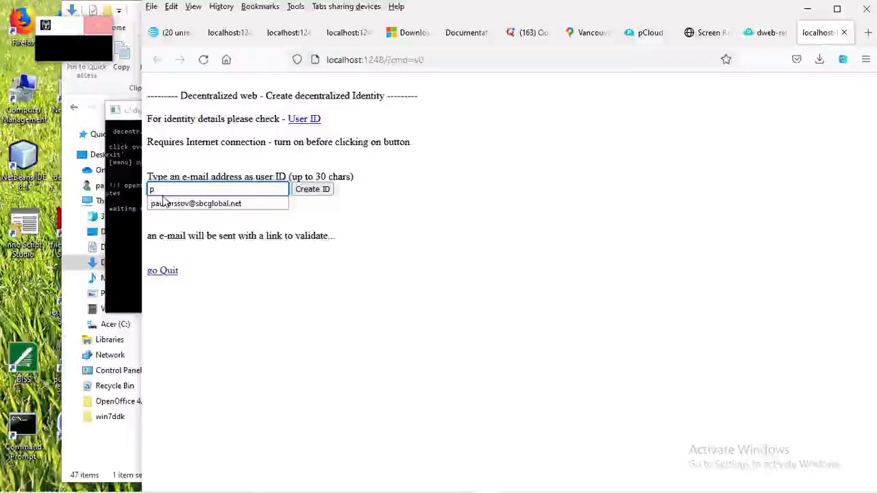
text(p)
click(169, 203)
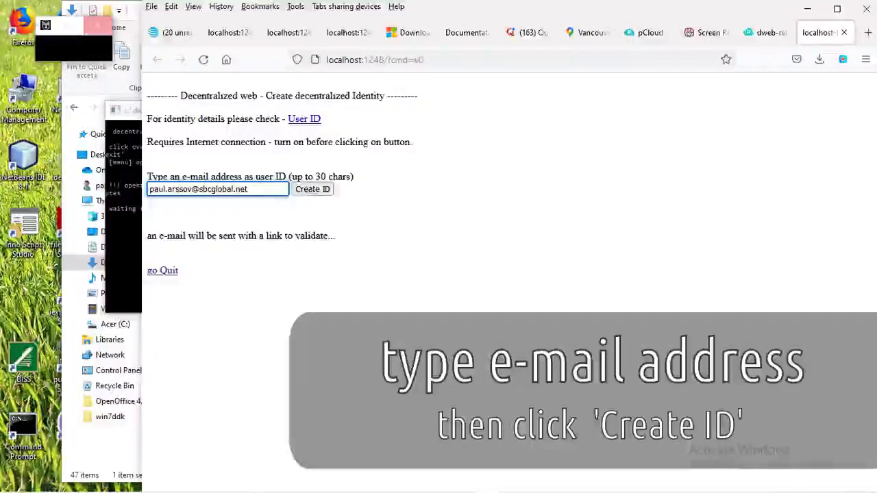
click(314, 190)
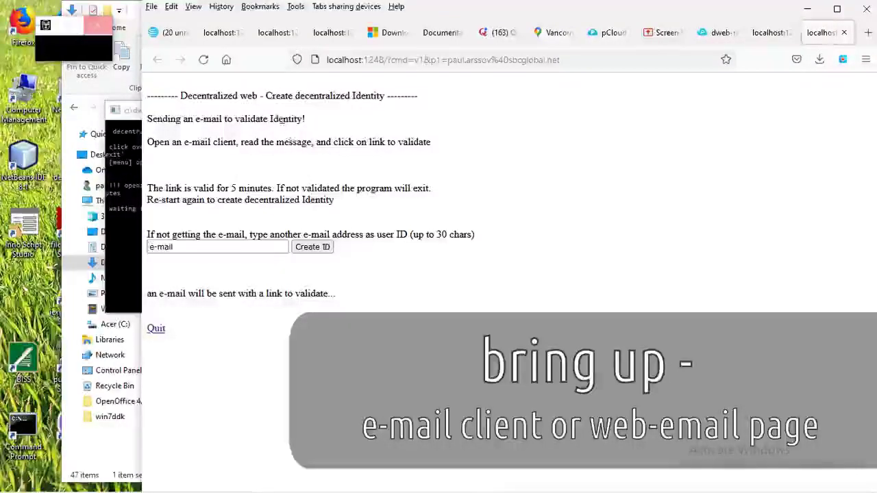
Open the 'dWeb validate identity' message in Yahoo Mail and follow its localhost validation link
click(170, 36)
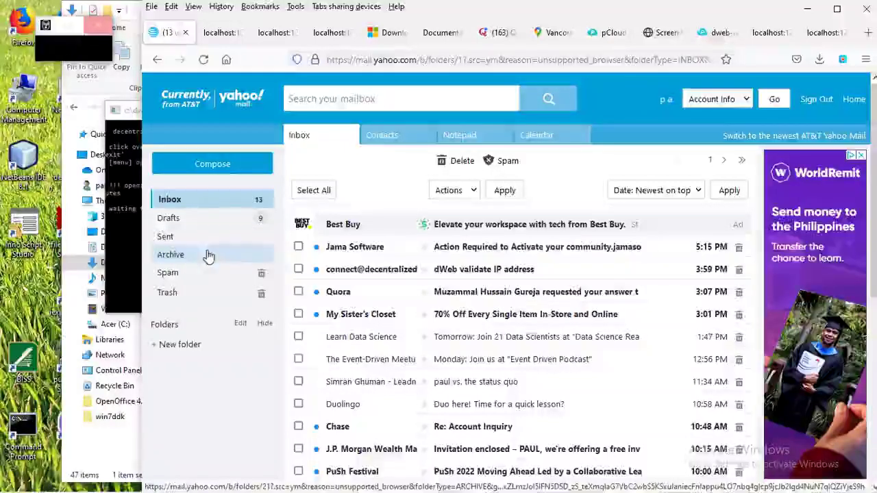
click(201, 204)
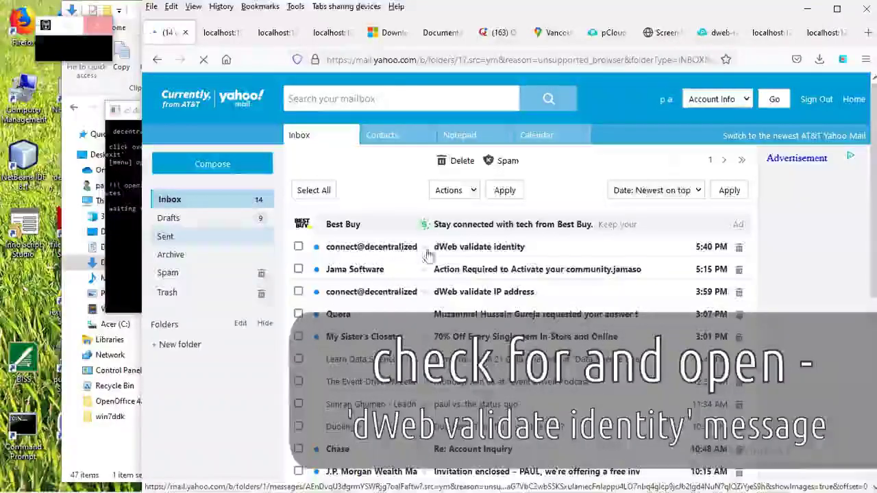
click(477, 249)
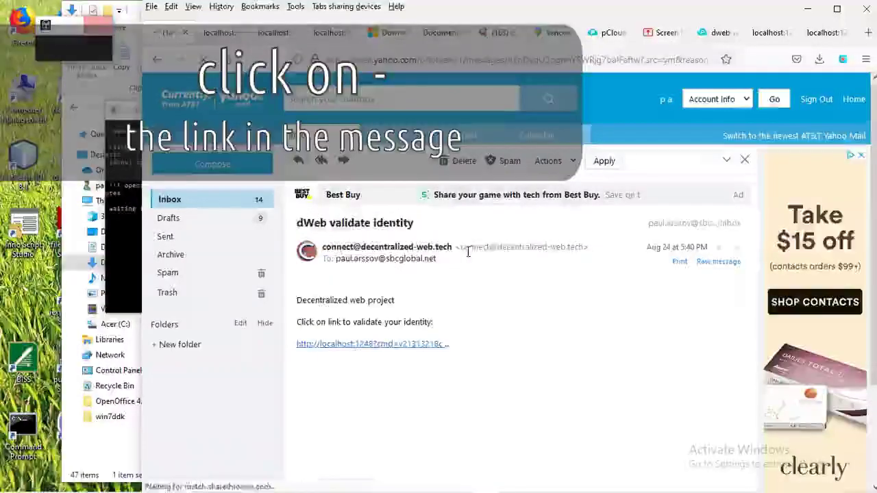
click(377, 347)
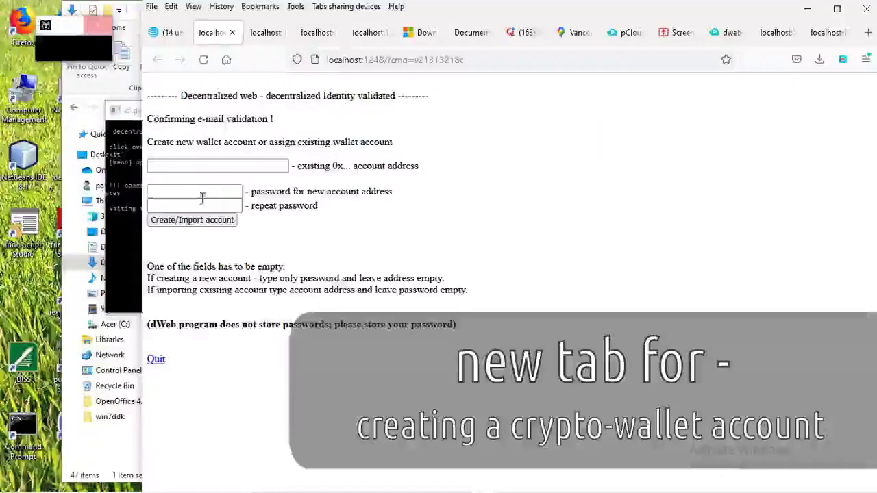
Enter the account password in both fields, leave the address empty, and create the wallet account
click(199, 191)
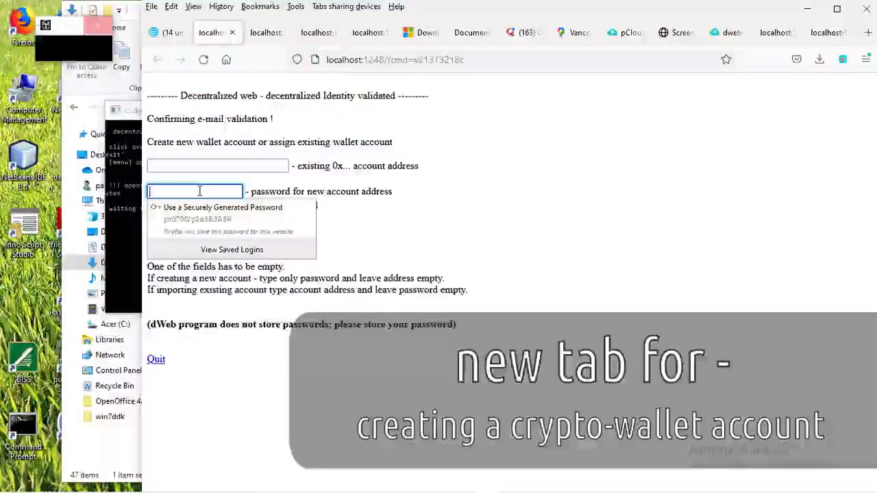
text(123)
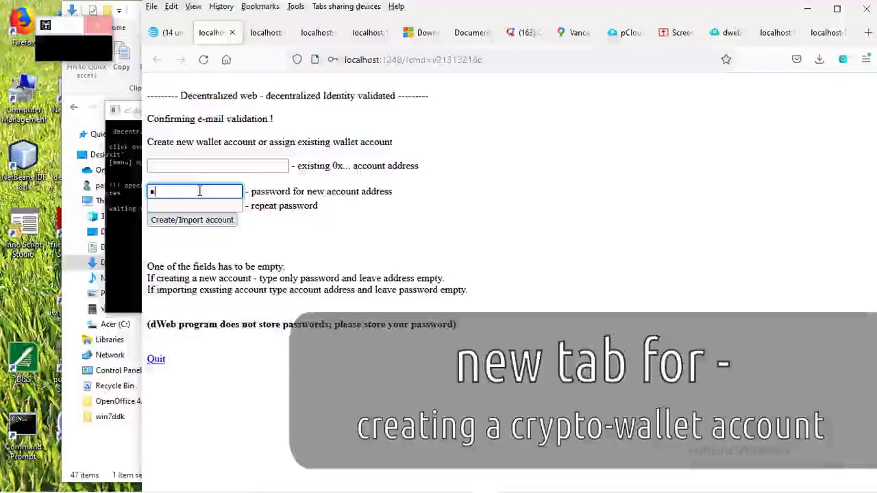
text(45)
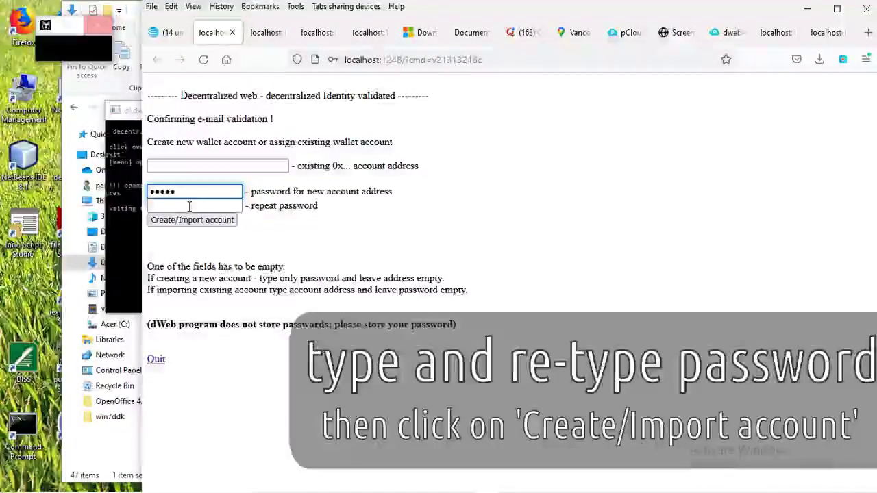
click(189, 206)
text(123)
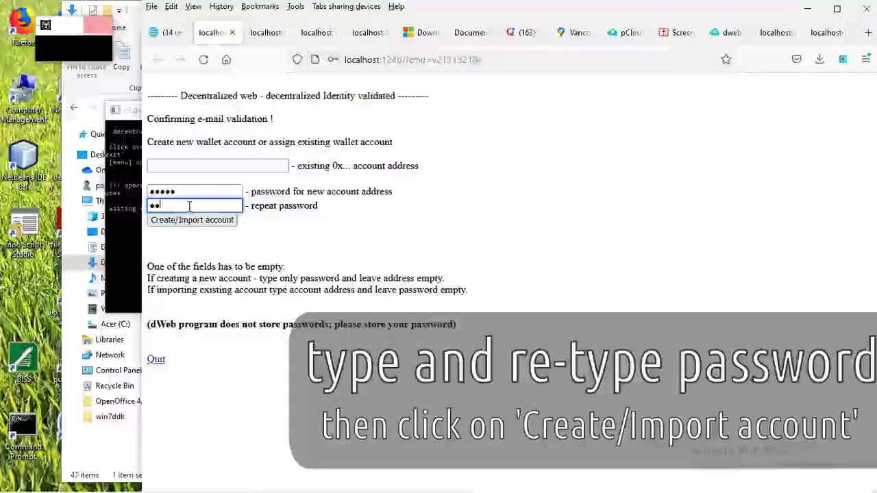
text(a)
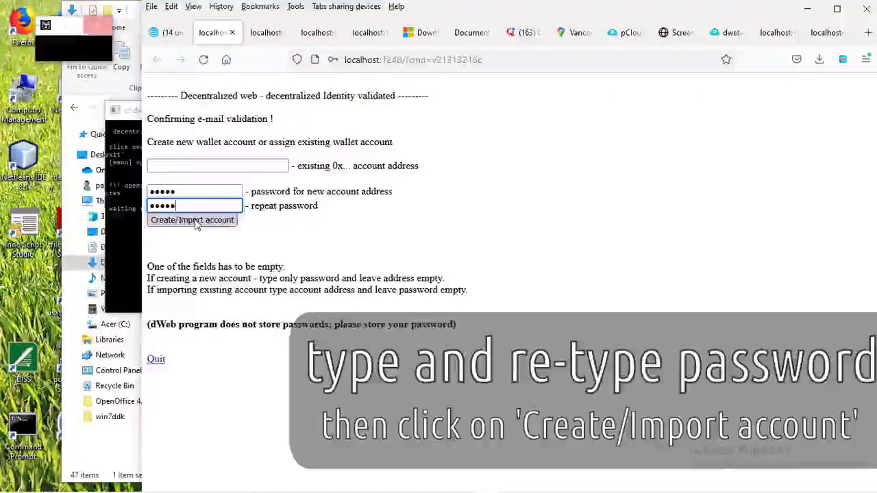
click(193, 221)
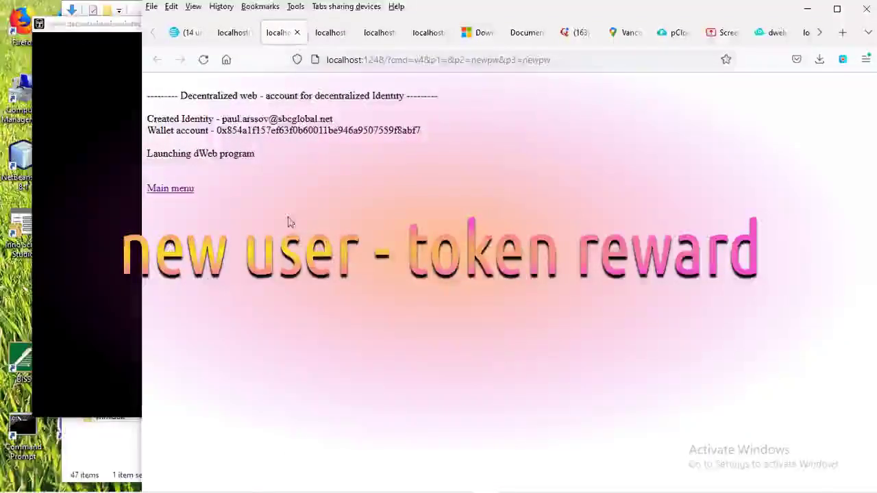
Show the dWeb Communications menu via the face image, then exit the program
click(99, 224)
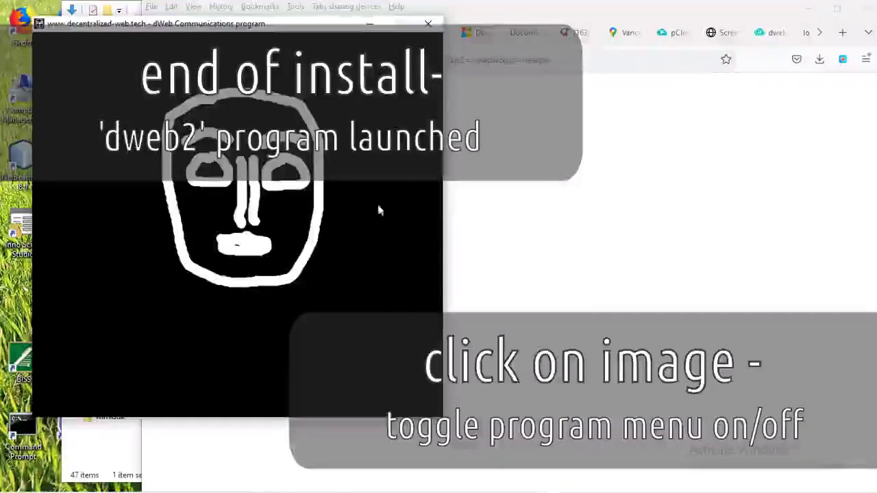
click(358, 99)
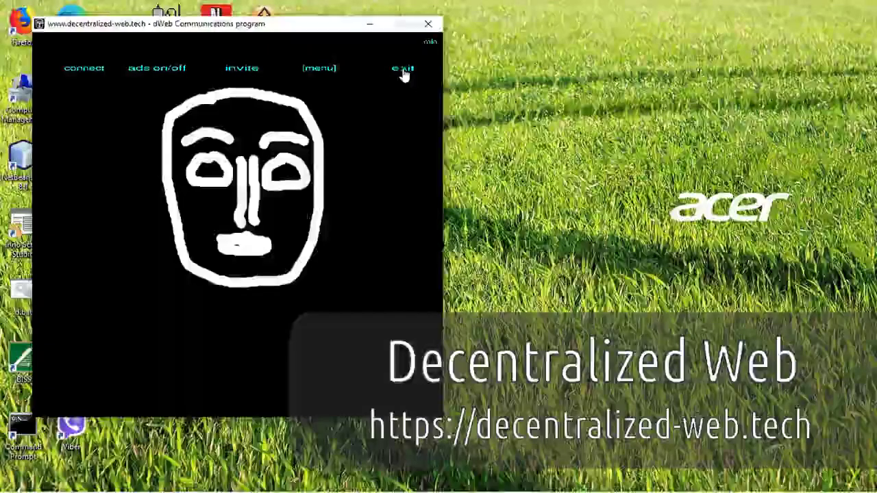
click(404, 70)
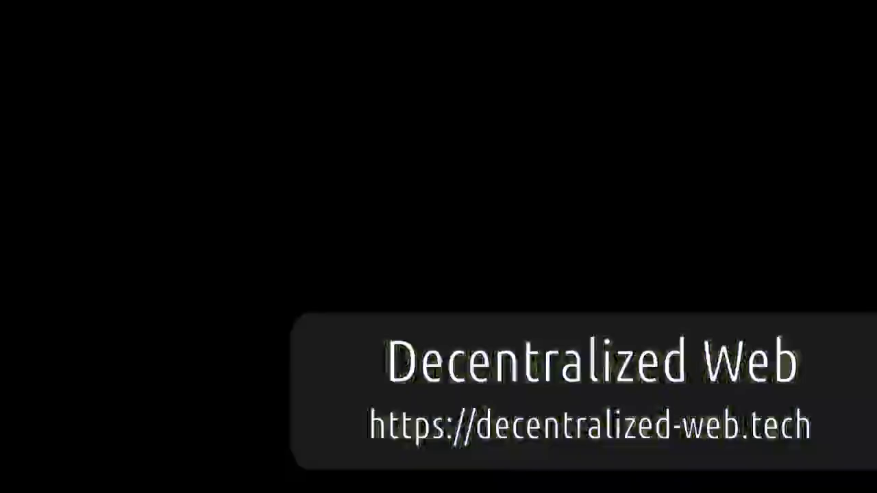